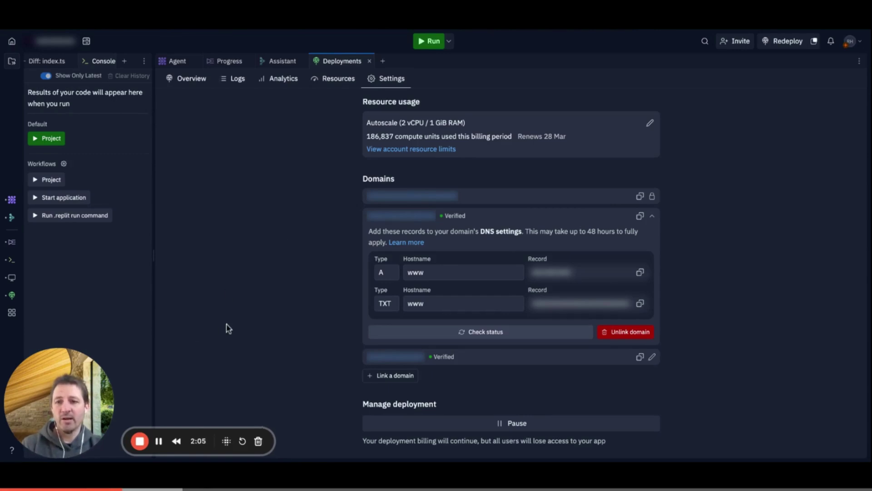
Switch from Replit's required A and TXT records to the GoDaddy DNS records page
left_click(158, 442)
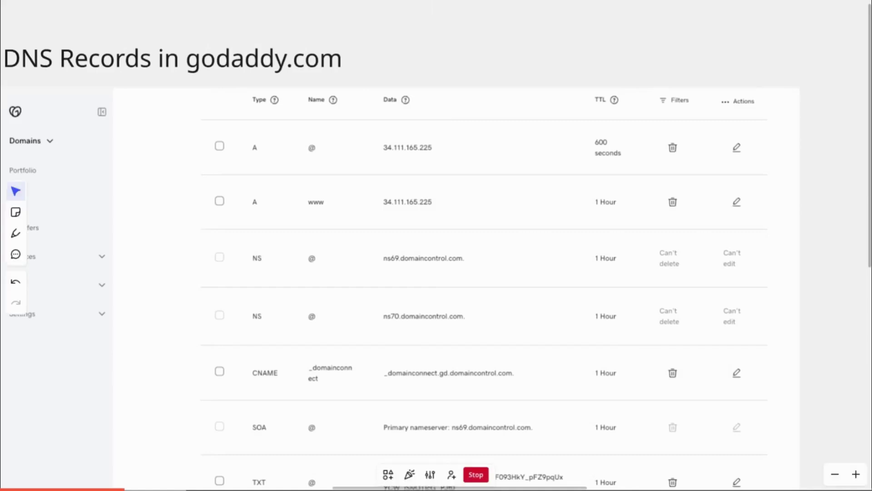
Scroll the GoDaddy DNS records down to the replit-verify TXT rows
scroll(455, 272, "down", 1)
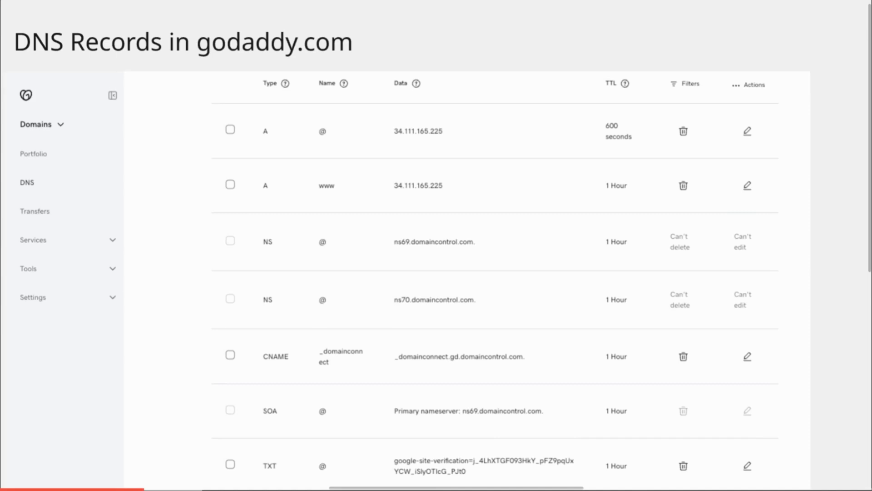
scroll(454, 246, "down", 5)
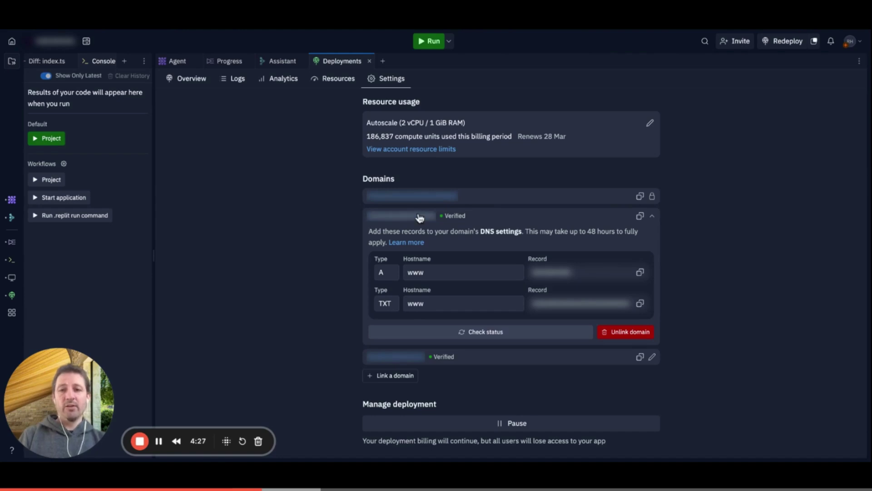
Re-run the DNS verification check for the custom domain in Replit's Deployments settings
left_click(503, 339)
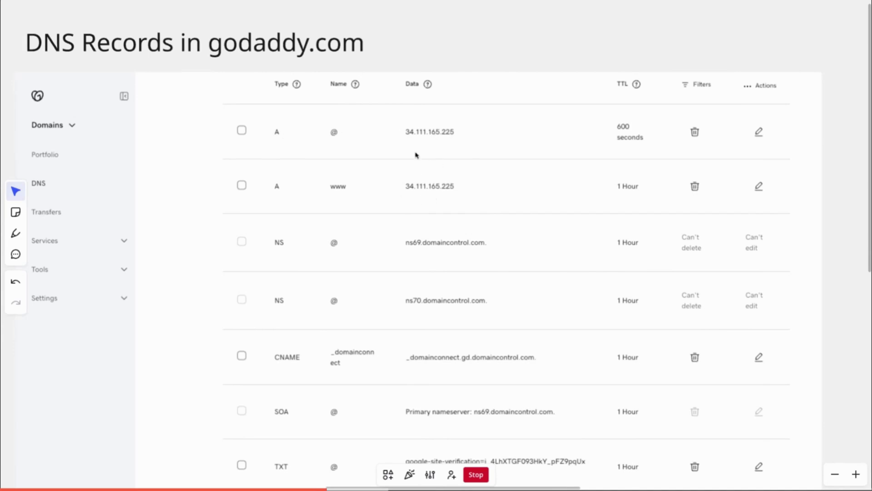
Scroll the GoDaddy DNS table between the A records and the replit-verify TXT rows
scroll(427, 177, "down", 6)
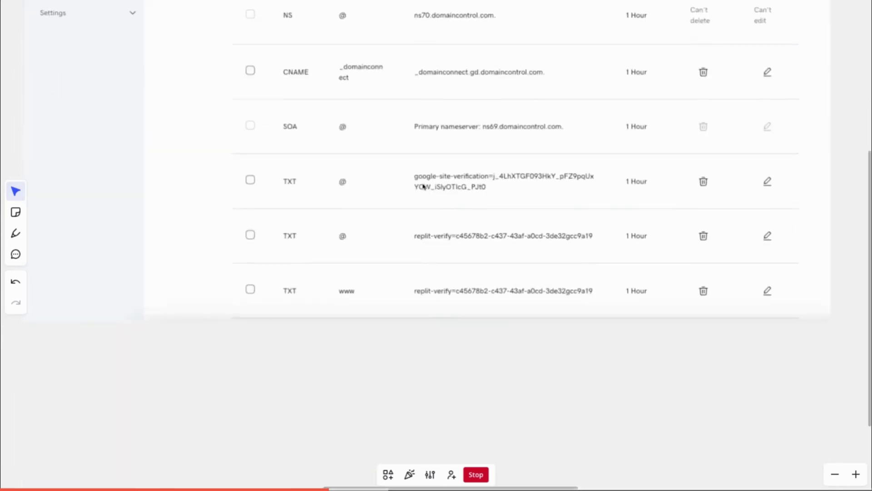
scroll(469, 227, "up", 2)
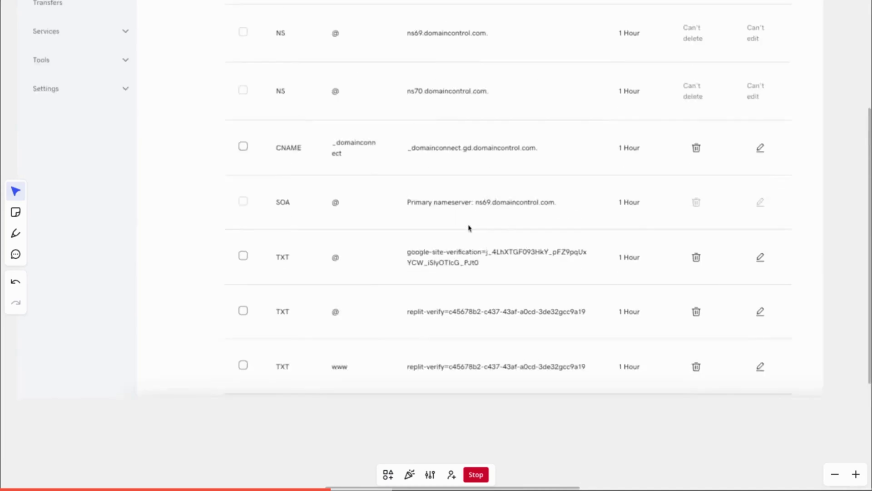
scroll(470, 227, "up", 6)
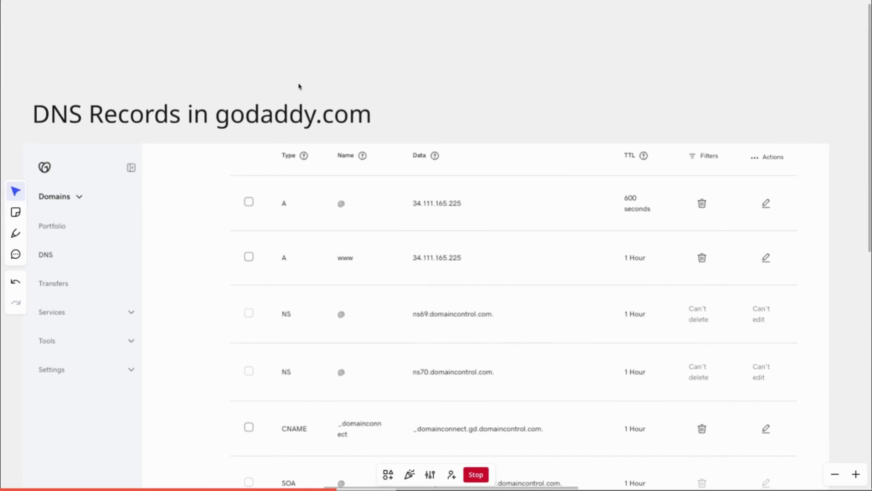
scroll(323, 200, "down", 2)
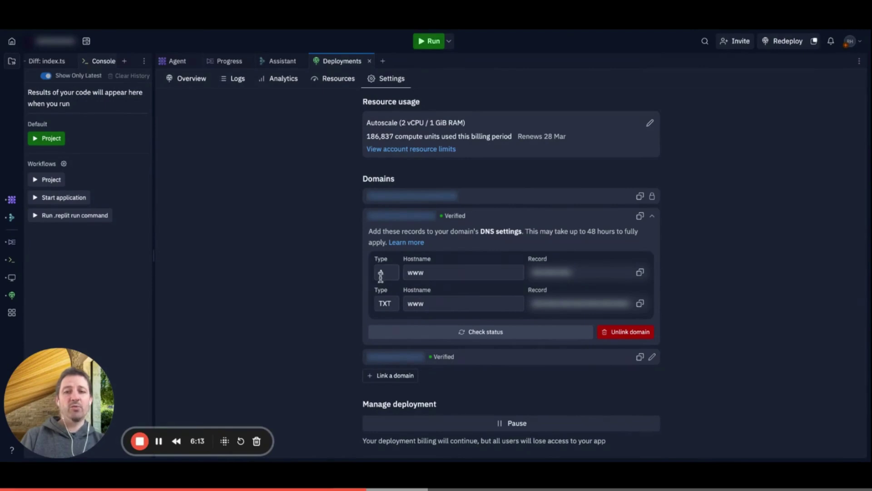
Highlight the A record type required for the www hostname in Replit's Domains section
double_click(391, 273)
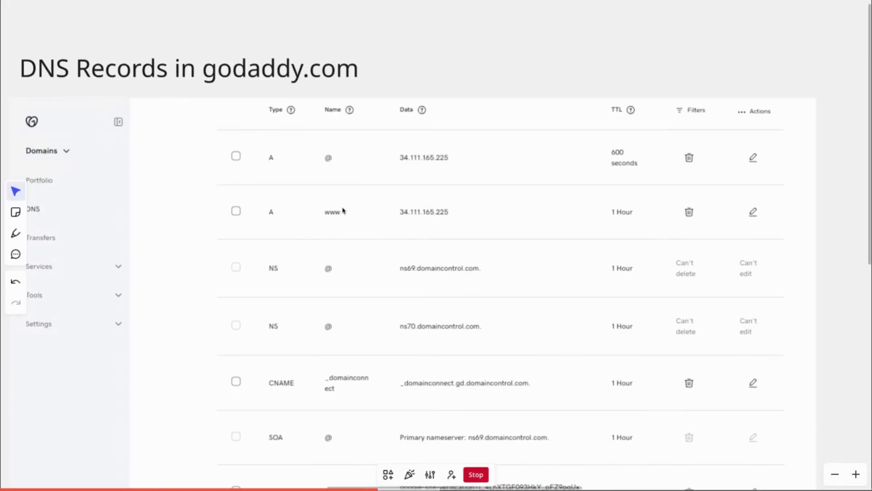
Look over the DNS records screenshot on the canvas, then leave the record fields
left_click(328, 162)
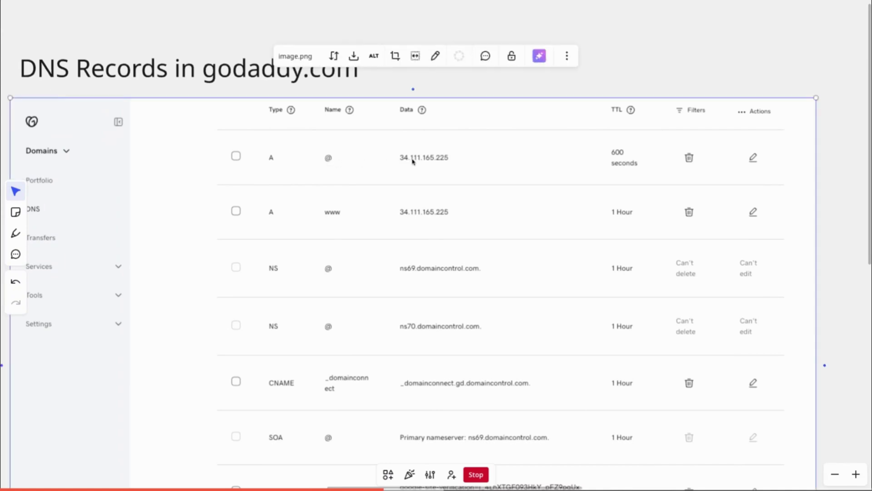
left_click(634, 85)
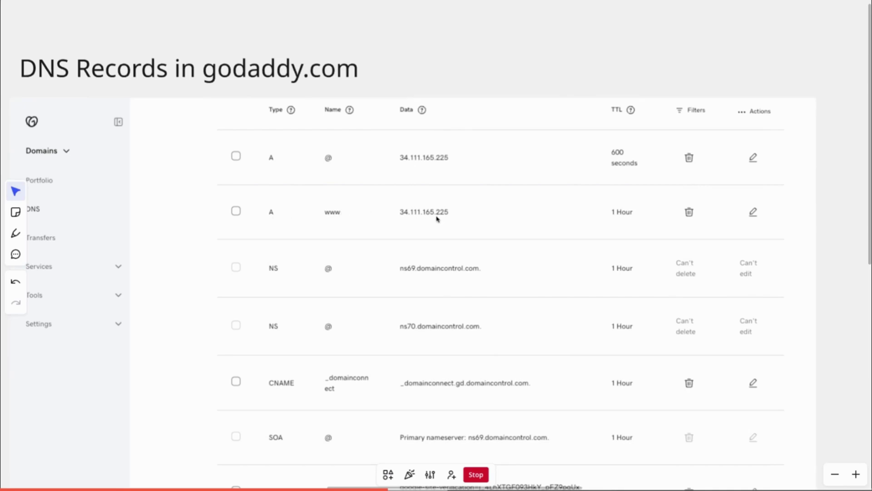
scroll(432, 215, "down", 5)
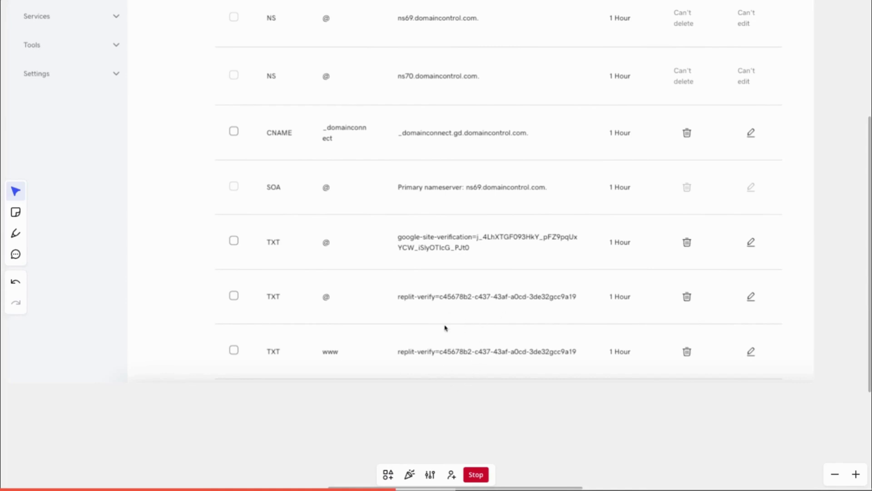
scroll(462, 286, "up", 5)
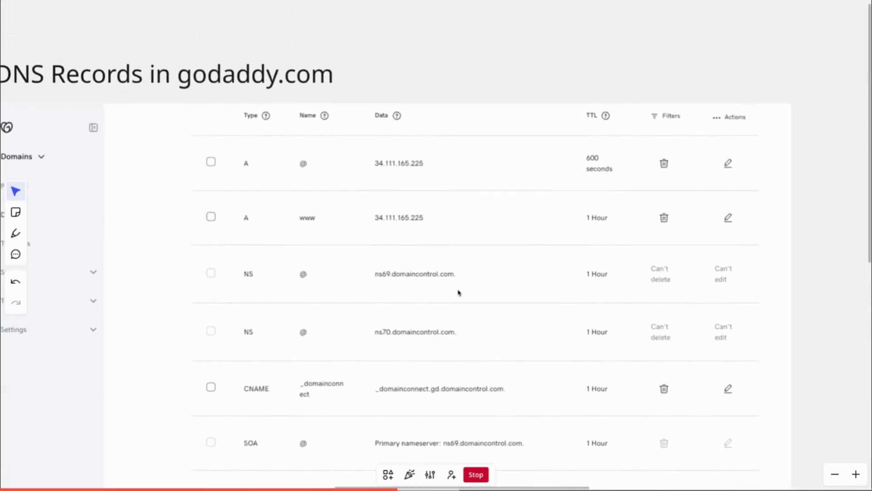
scroll(458, 292, "left", 1)
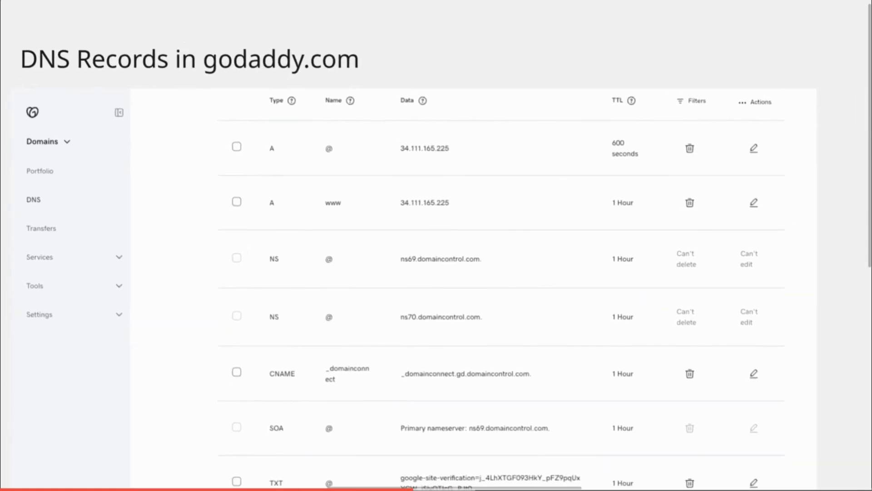
mouse_move(1, 243)
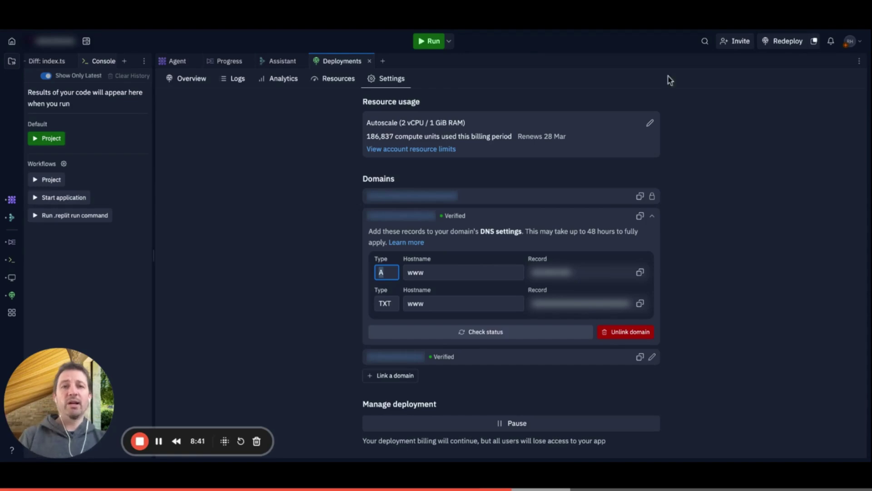
left_click(721, 31)
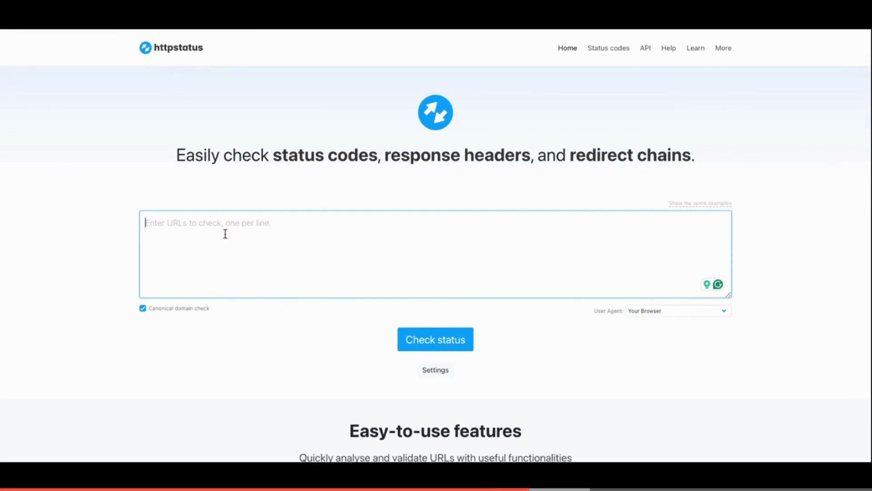
Check google.com in httpstatus and read the status codes of its four URL variants
type("google.com")
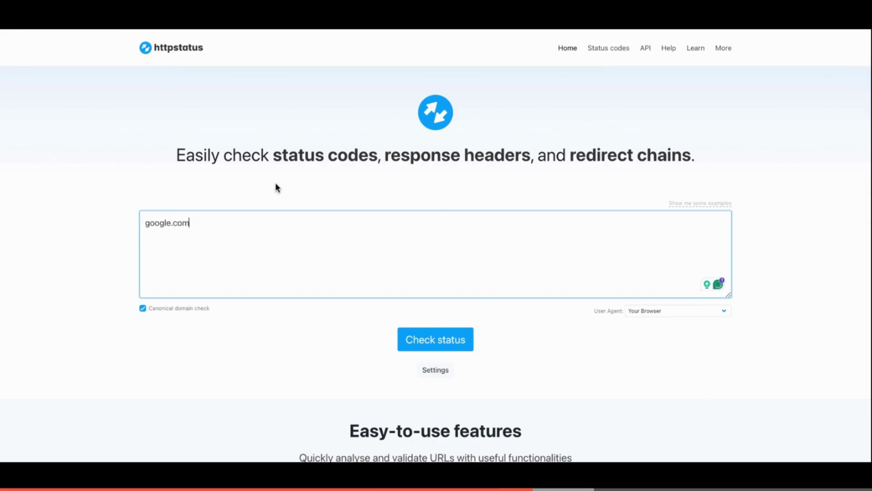
left_click(444, 347)
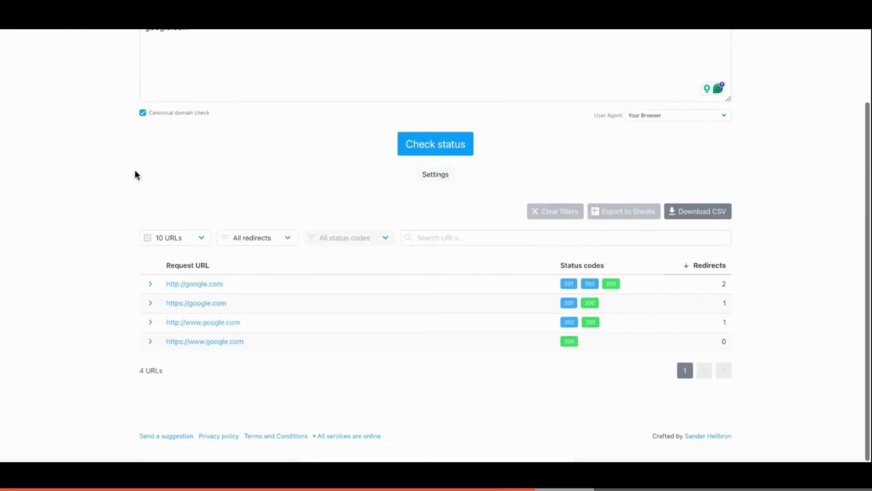
mouse_move(574, 303)
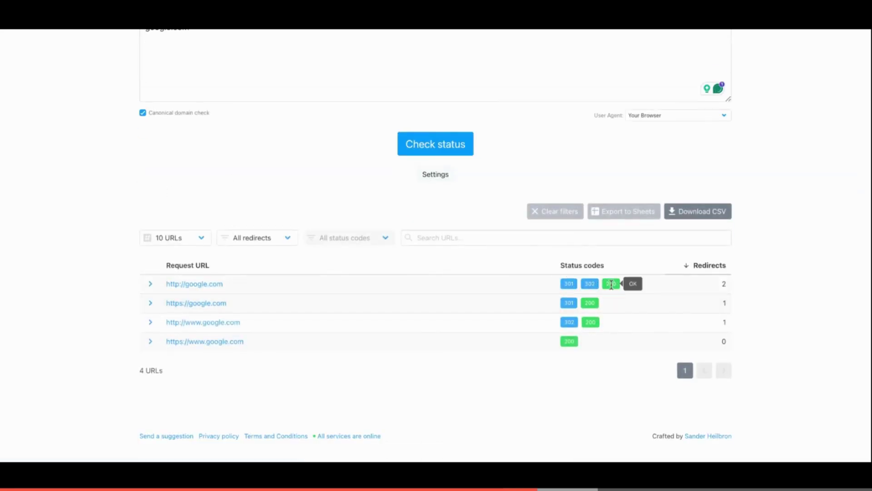
mouse_move(588, 321)
scroll(318, 213, "up", 2)
Check toystore.com in httpstatus and review its results, including the failing www variants
triple_click(232, 98)
type("toystore.com")
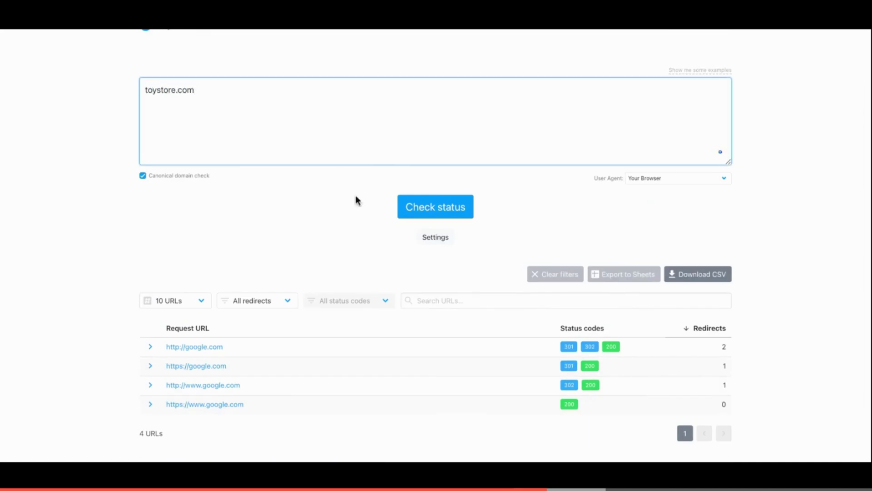
left_click(422, 213)
scroll(359, 236, "down", 2)
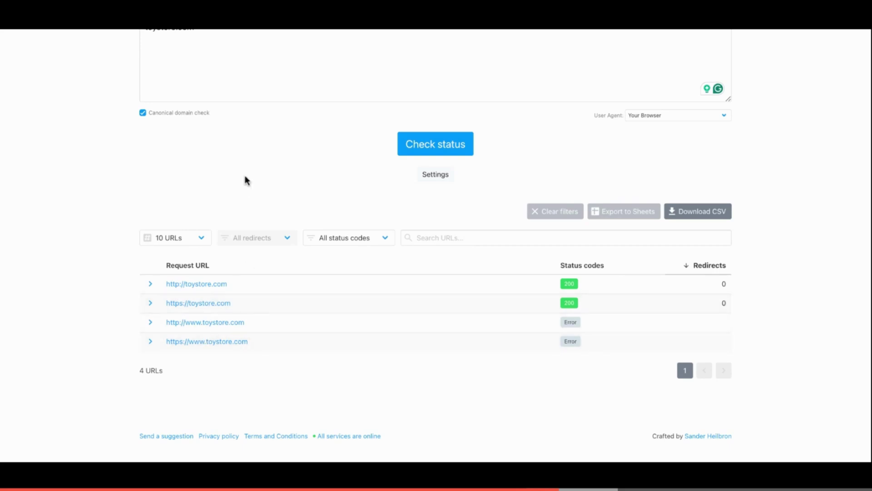
scroll(245, 179, "up", 2)
triple_click(213, 101)
type("google.com")
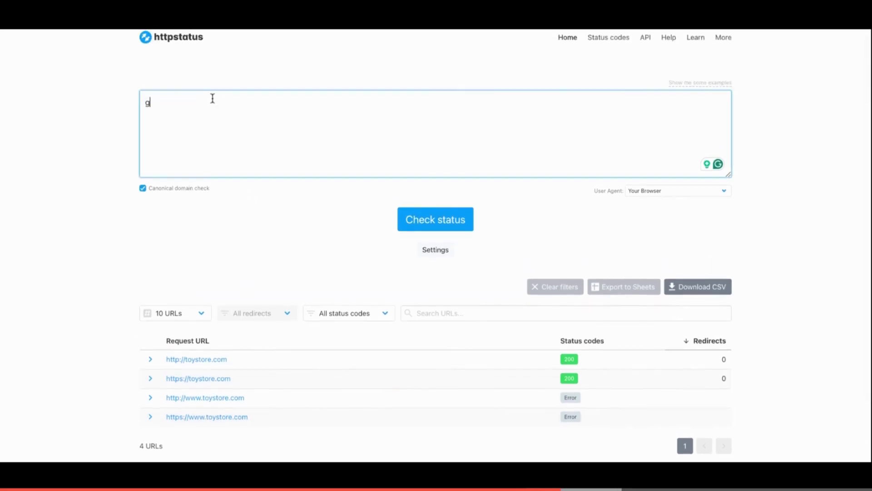
left_click(428, 229)
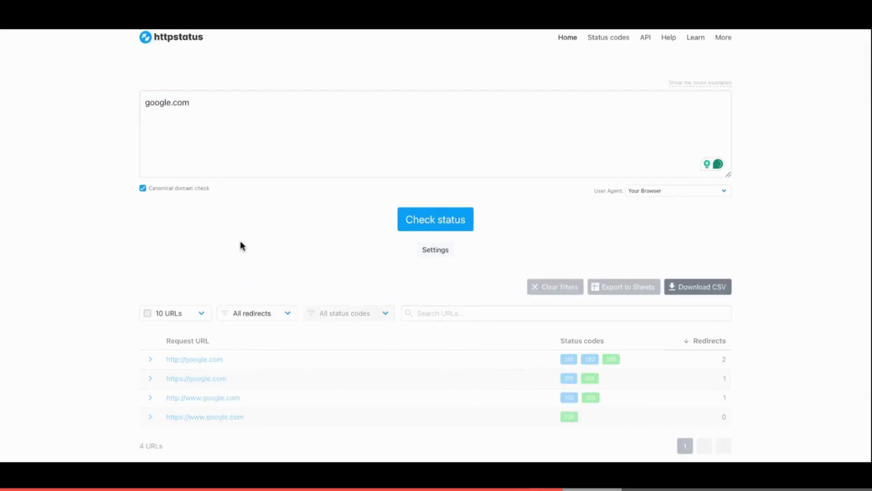
scroll(245, 254, "down", 2)
left_click(151, 285)
scroll(290, 324, "down", 2)
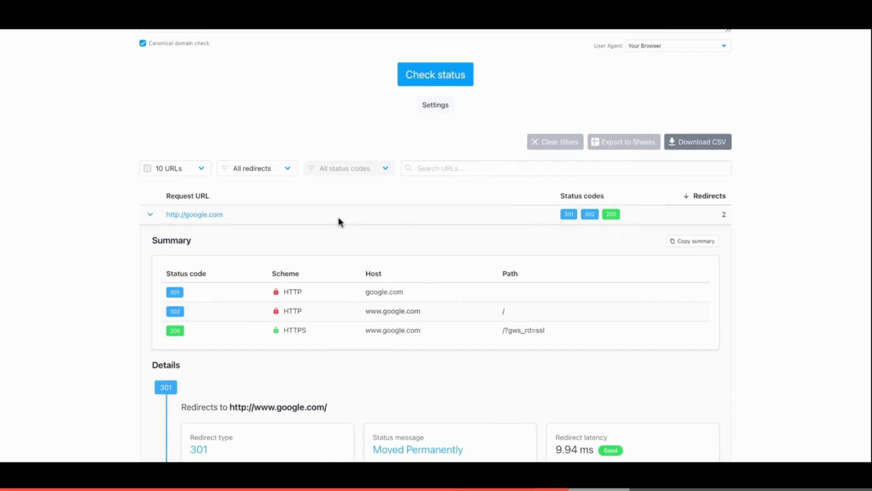
mouse_move(566, 216)
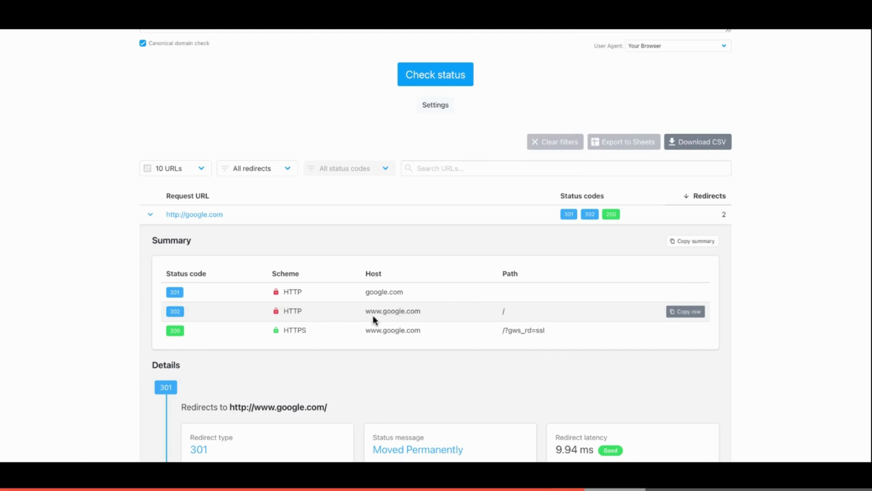
left_click_drag(367, 311, 418, 312)
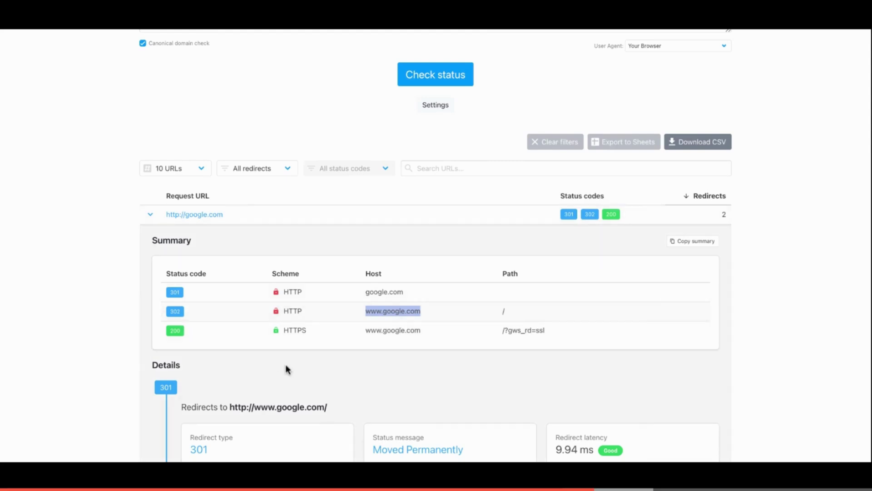
left_click_drag(366, 330, 427, 333)
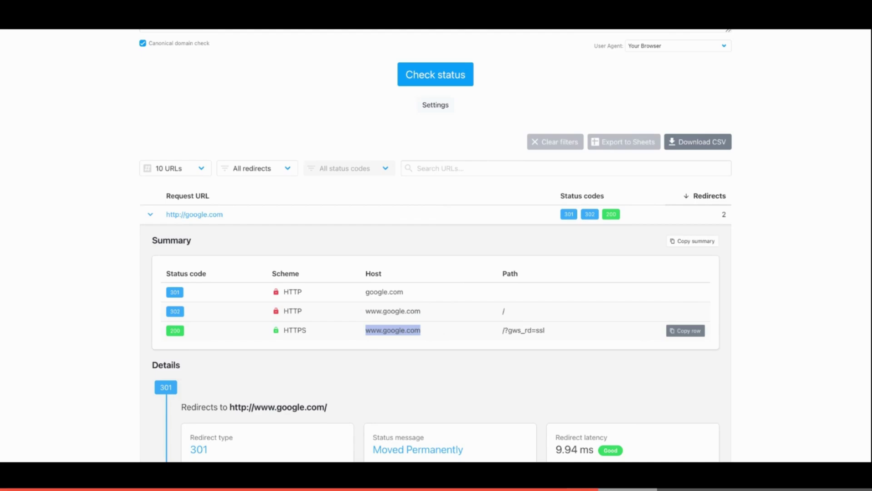
left_click(381, 331)
left_click_drag(282, 331, 413, 334)
left_click_drag(366, 291, 417, 293)
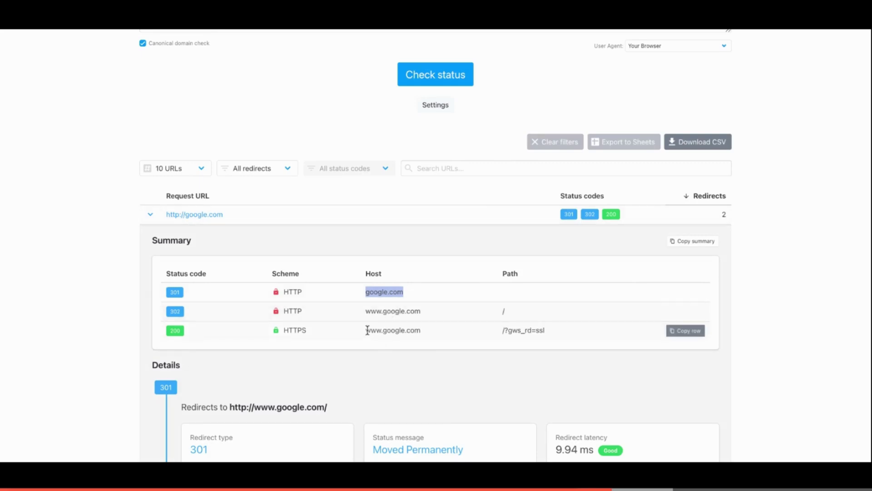
left_click_drag(283, 330, 307, 330)
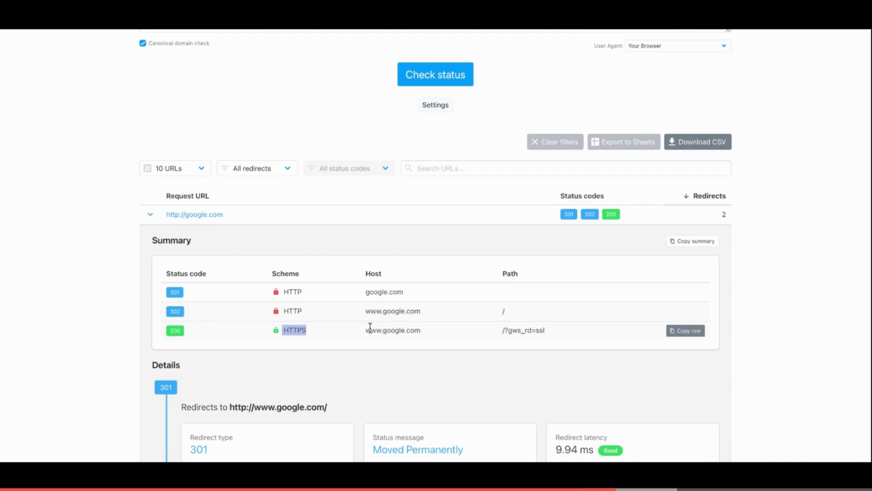
left_click(423, 332)
left_click_drag(364, 291, 423, 296)
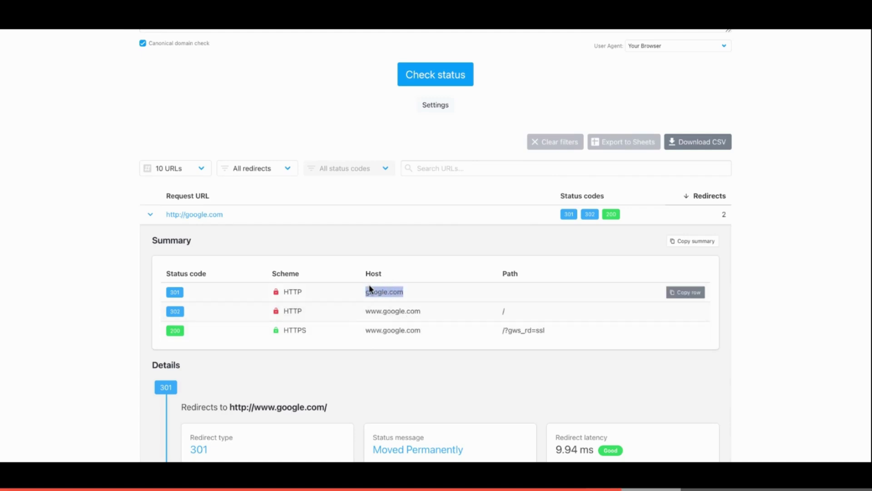
left_click_drag(366, 332, 421, 332)
left_click(150, 216)
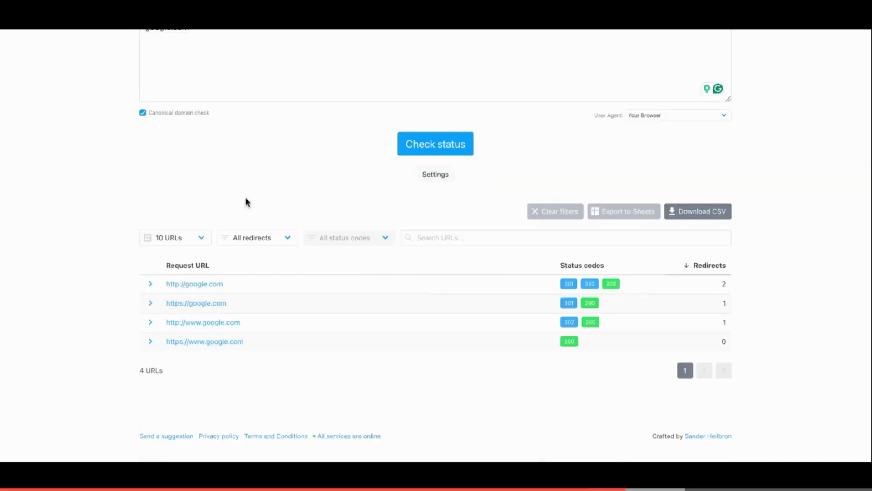
scroll(314, 169, "up", 3)
scroll(258, 269, "down", 3)
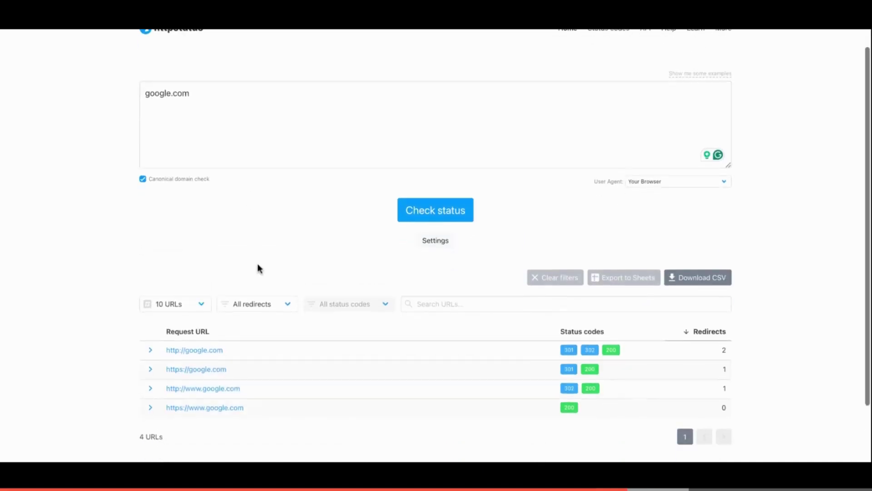
left_click(150, 285)
scroll(397, 319, "down", 3)
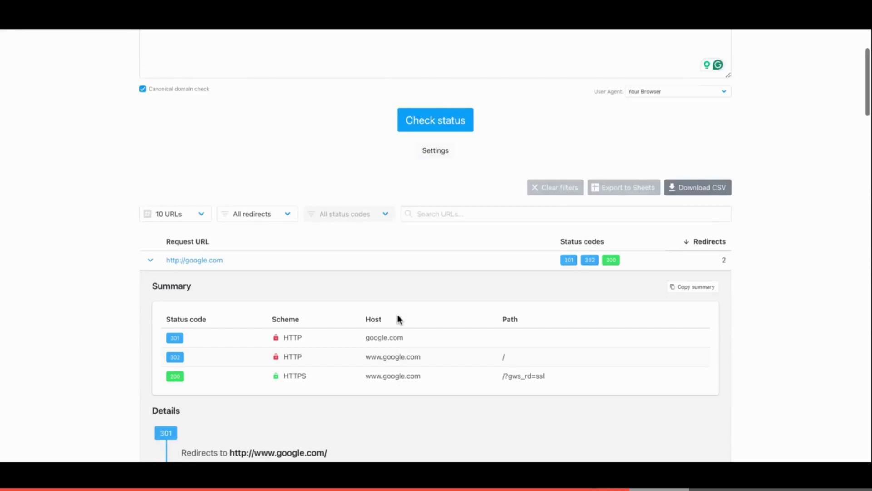
left_click_drag(365, 318, 427, 321)
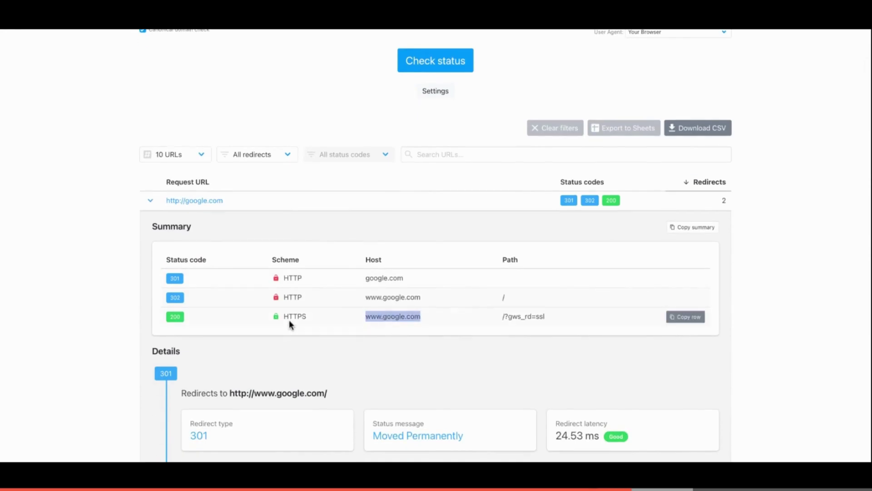
left_click_drag(282, 316, 307, 317)
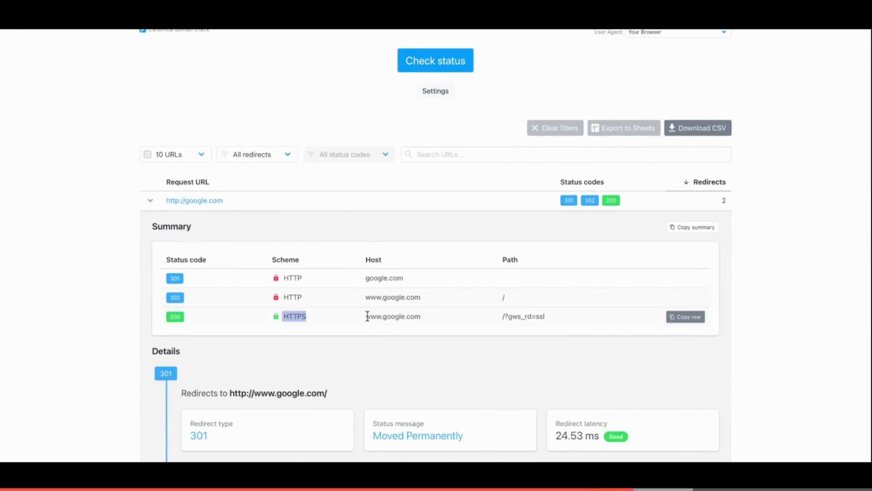
left_click(371, 319)
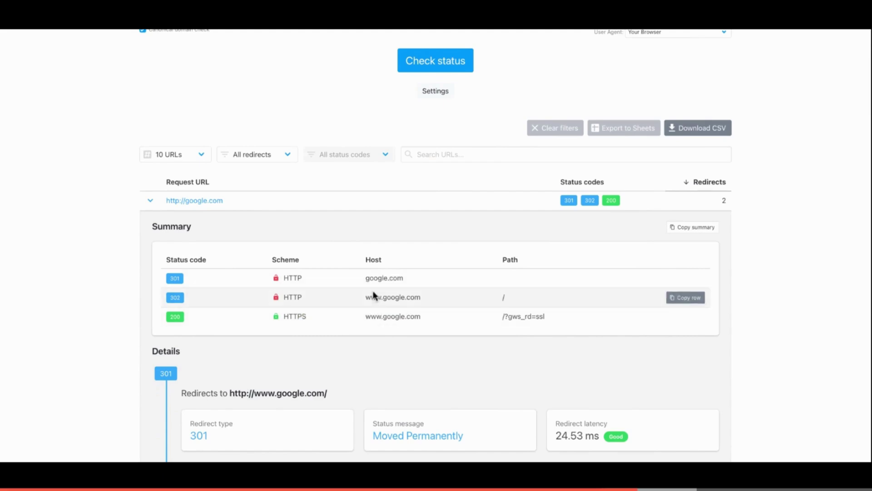
left_click_drag(366, 316, 421, 317)
left_click(389, 315)
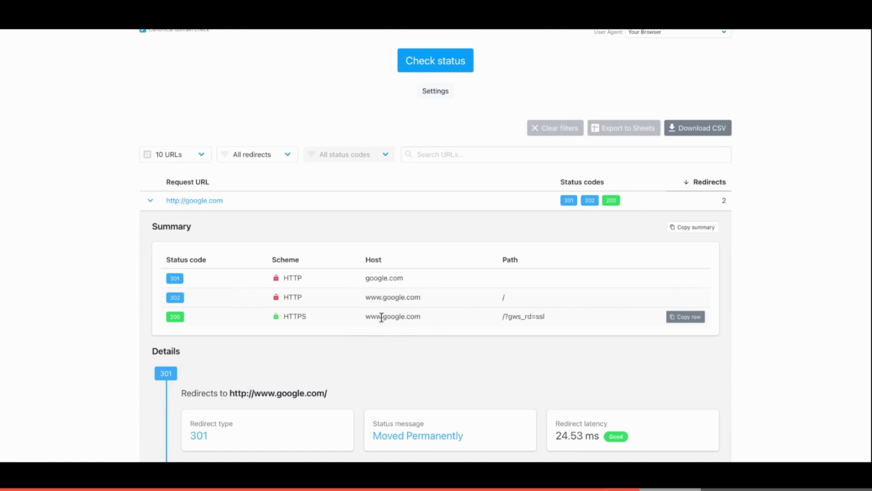
left_click_drag(385, 317, 436, 325)
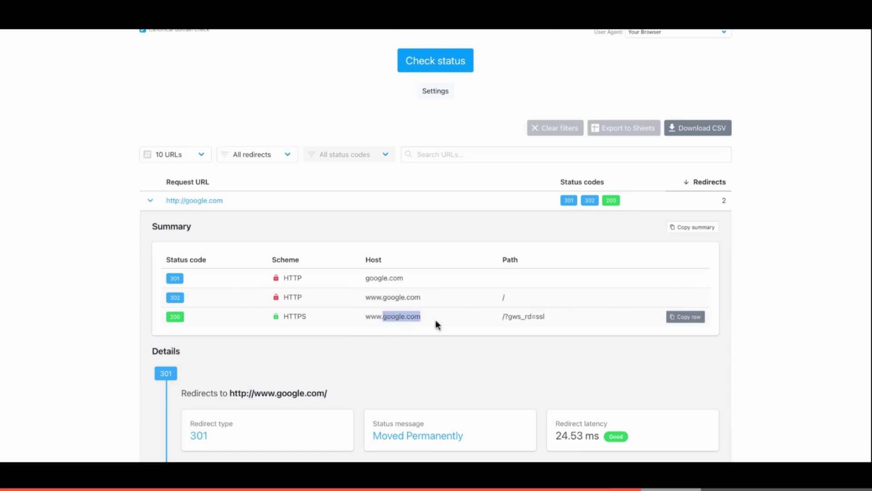
scroll(363, 291, "up", 2)
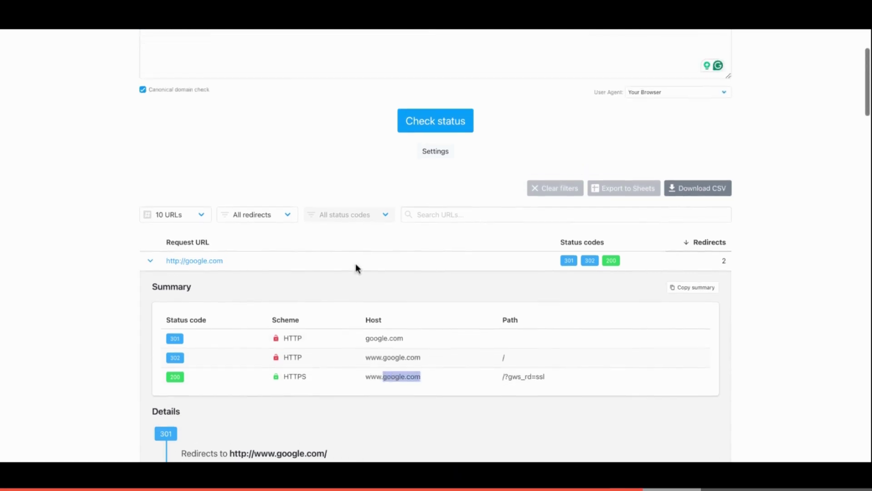
scroll(211, 109, "up", 2)
Replace the google.com entry with carpetcourt.nz and run the status check
left_click(211, 105)
double_click(210, 78)
key("ctrl+a")
type("c")
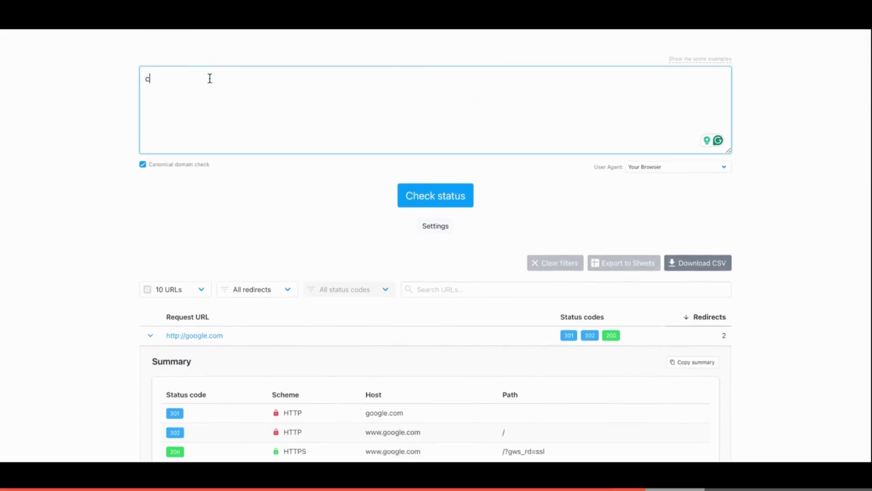
type("arpetcourt.nz")
left_click(444, 203)
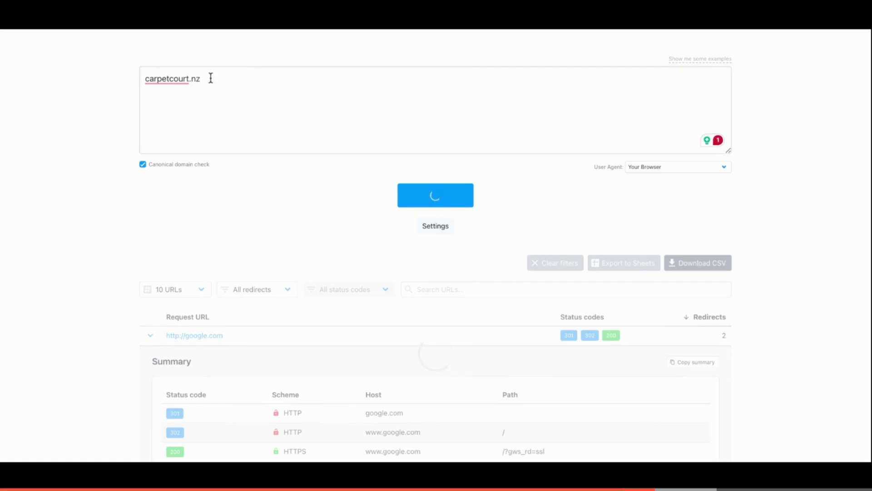
scroll(279, 249, "down", 1)
left_click(150, 284)
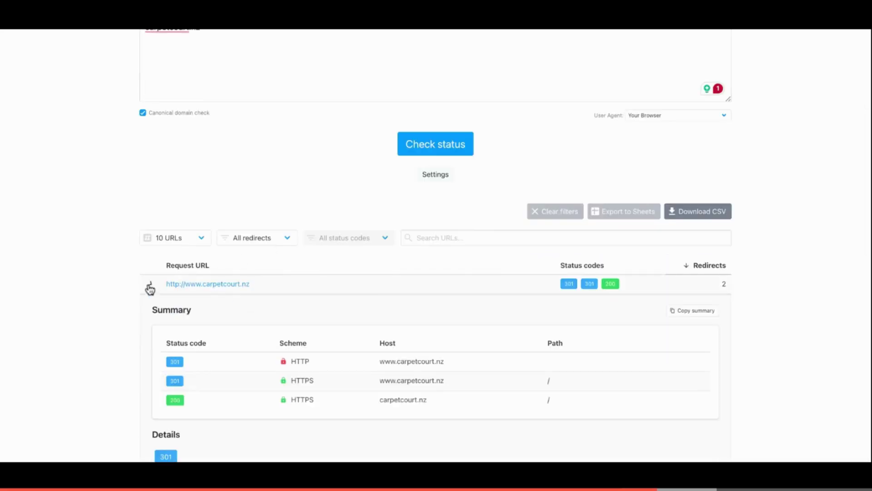
scroll(304, 300, "down", 2)
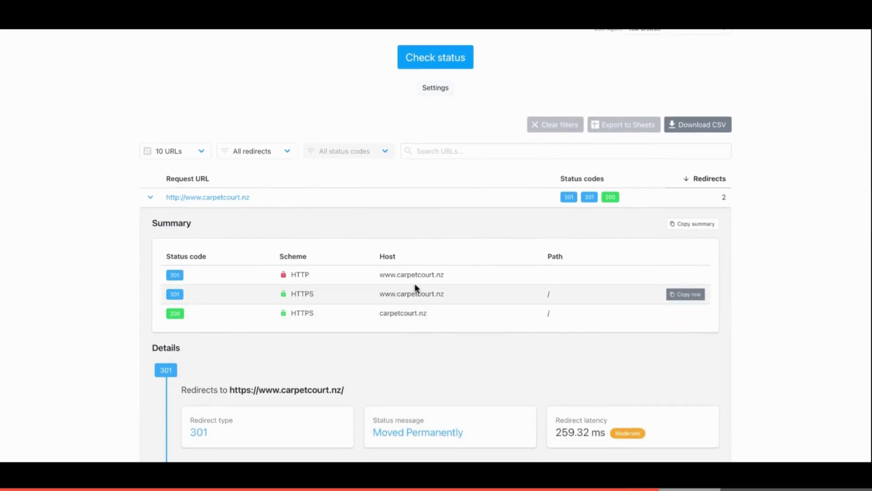
left_click_drag(381, 274, 443, 273)
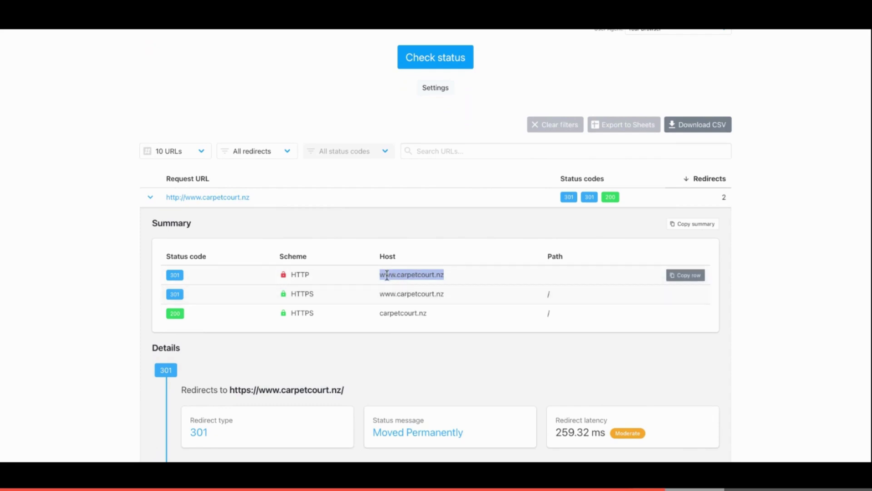
left_click(295, 293)
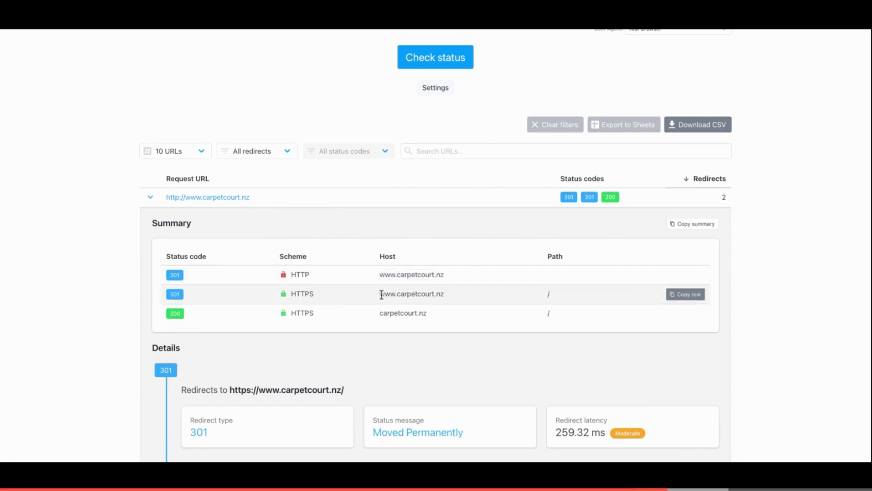
left_click_drag(380, 293, 462, 295)
left_click_drag(292, 313, 329, 316)
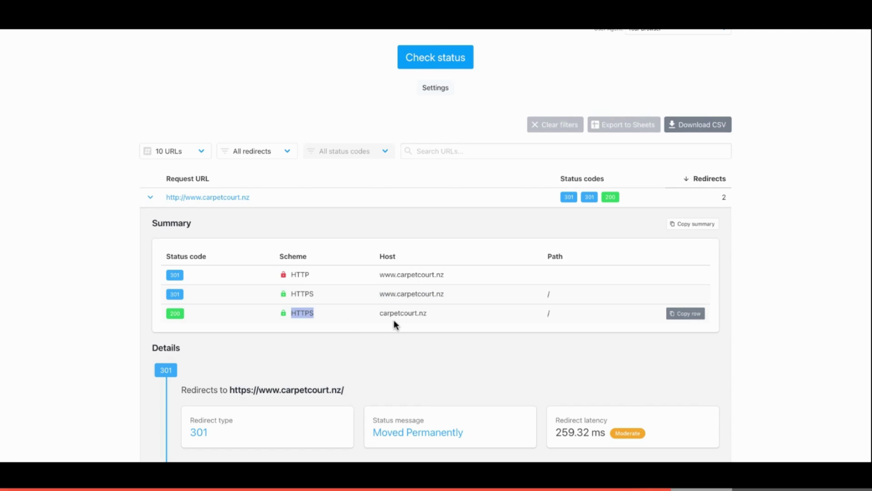
left_click_drag(381, 313, 434, 315)
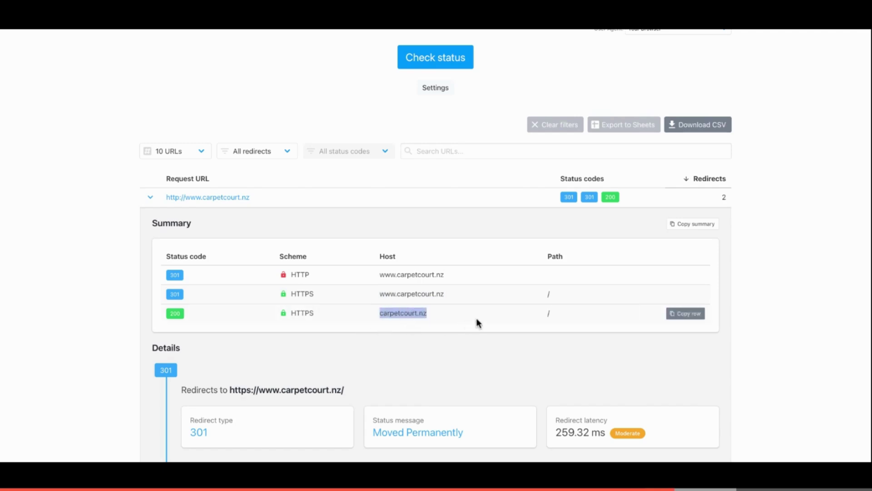
left_click(444, 334)
scroll(444, 334, "up", 4)
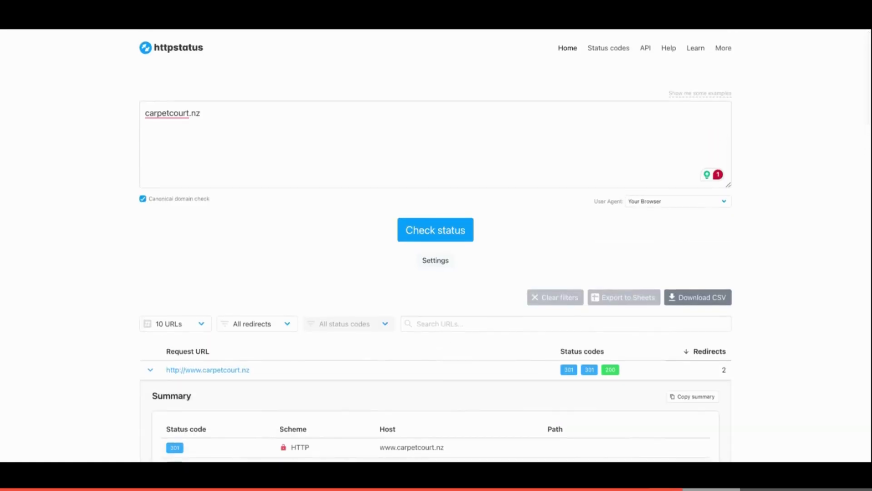
scroll(444, 334, "down", 2)
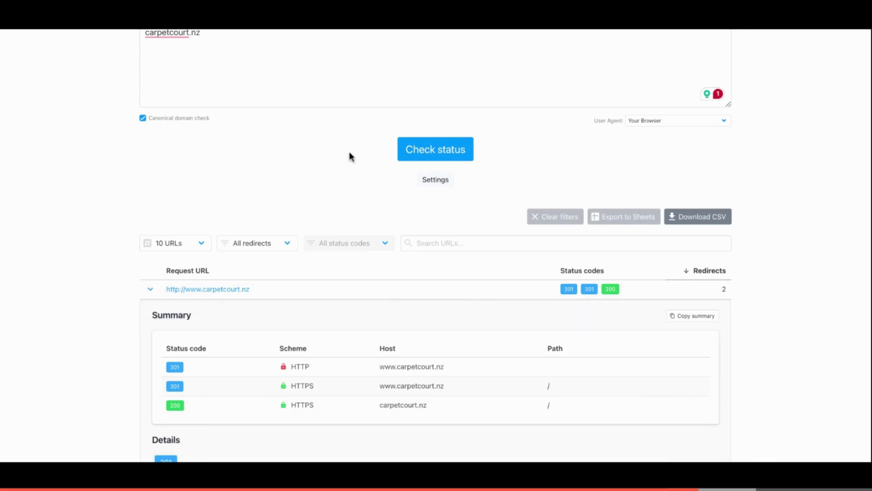
scroll(349, 155, "up", 2)
Run an httpstatus check on google.com instead of carpetcourt.nz
triple_click(226, 120)
type("goog")
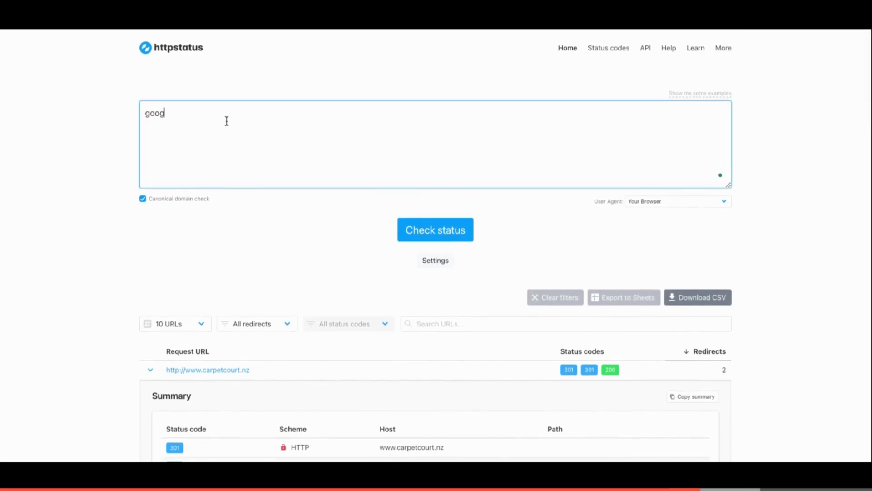
type("le.com")
left_click(402, 227)
scroll(362, 286, "down", 2)
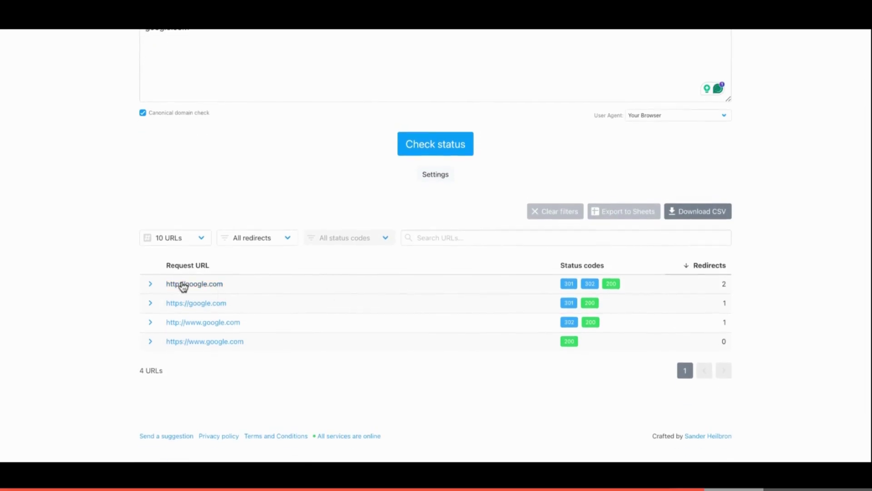
left_click(148, 285)
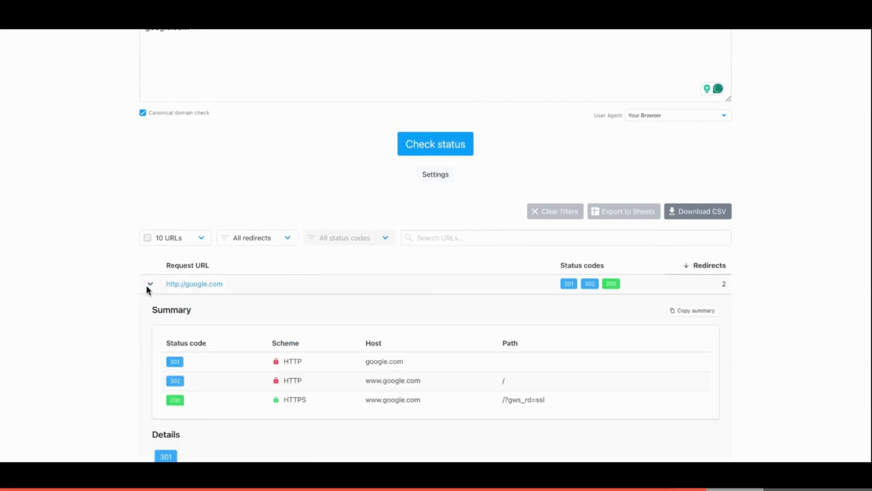
left_click_drag(366, 399, 434, 401)
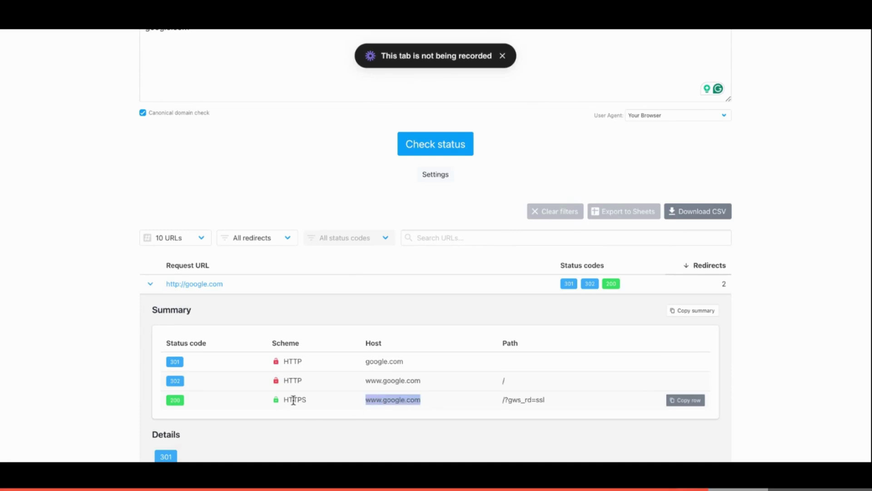
left_click(328, 170)
scroll(328, 170, "up", 2)
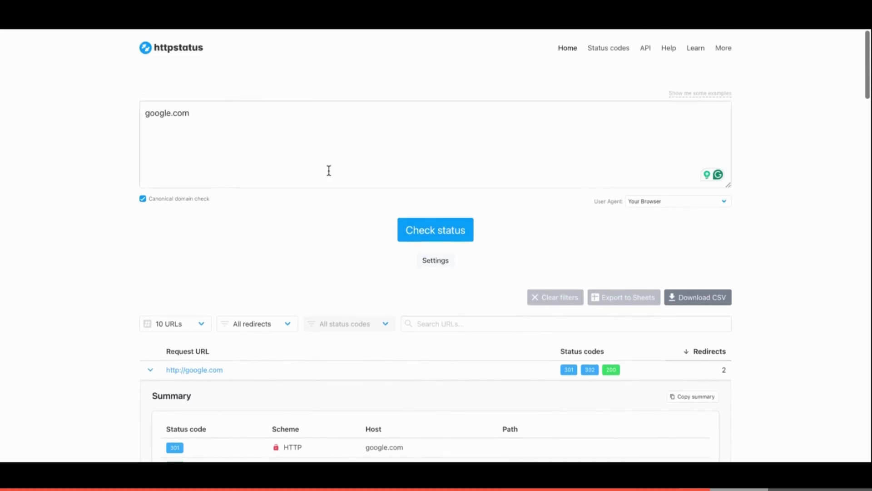
left_click(205, 119)
left_click(64, 137)
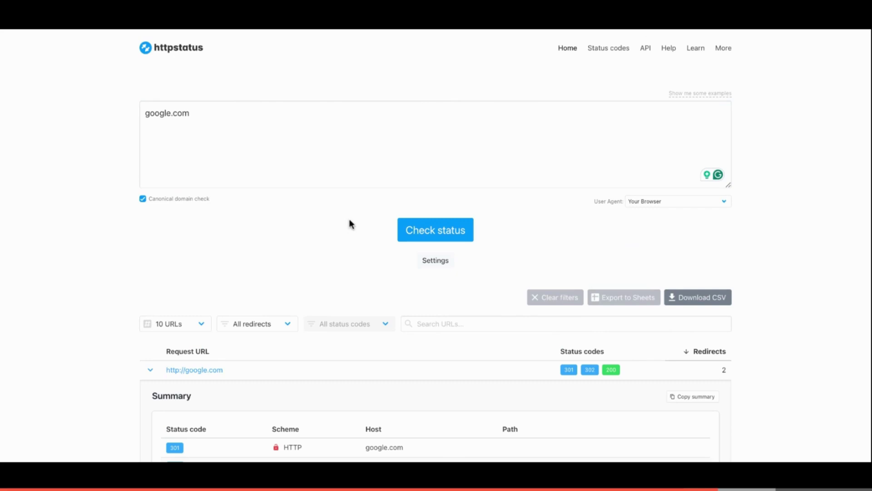
scroll(350, 224, "down", 3)
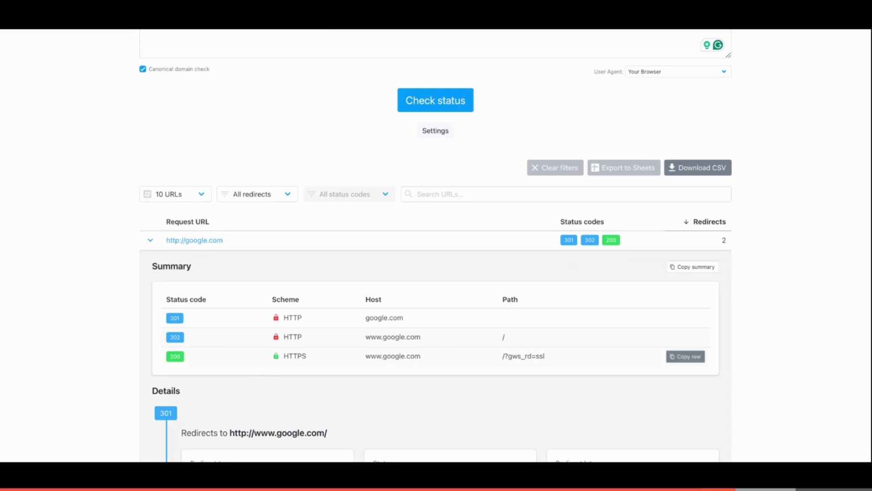
left_click_drag(365, 356, 384, 357)
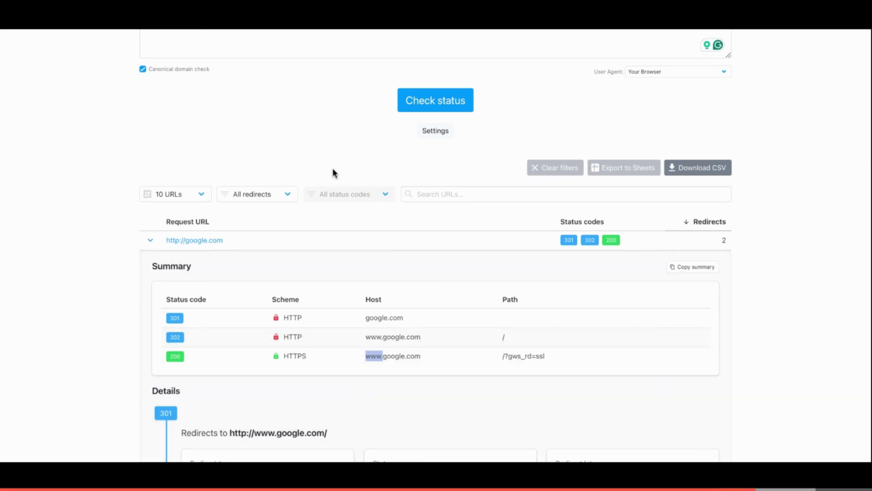
scroll(356, 165, "up", 3)
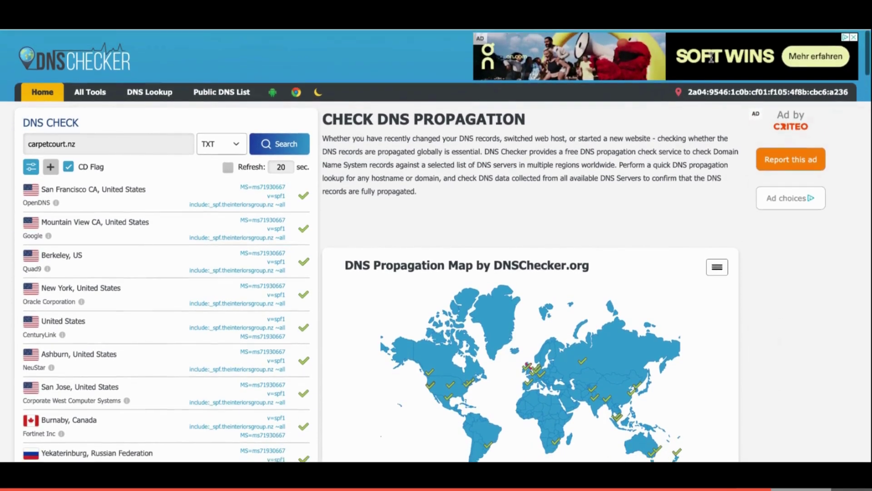
Close the banner ad, clear carpetcourt.nz, reload to reset to record type A, and enter google.com
left_click(855, 37)
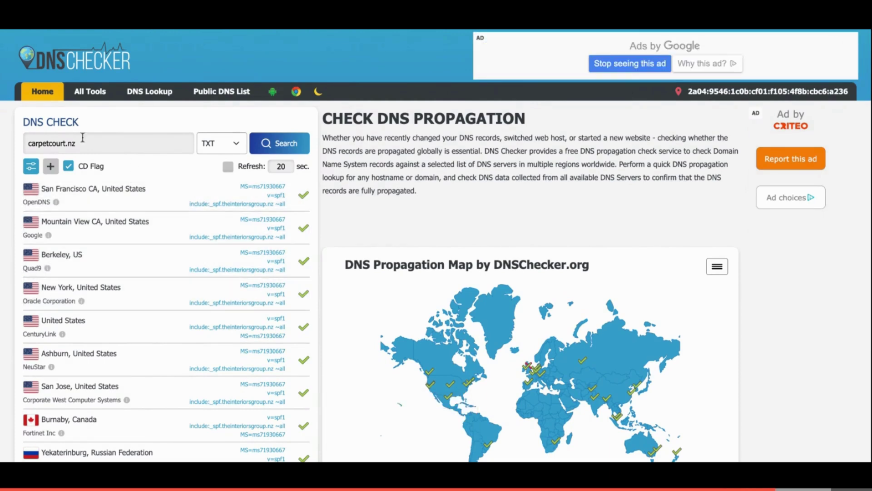
triple_click(99, 142)
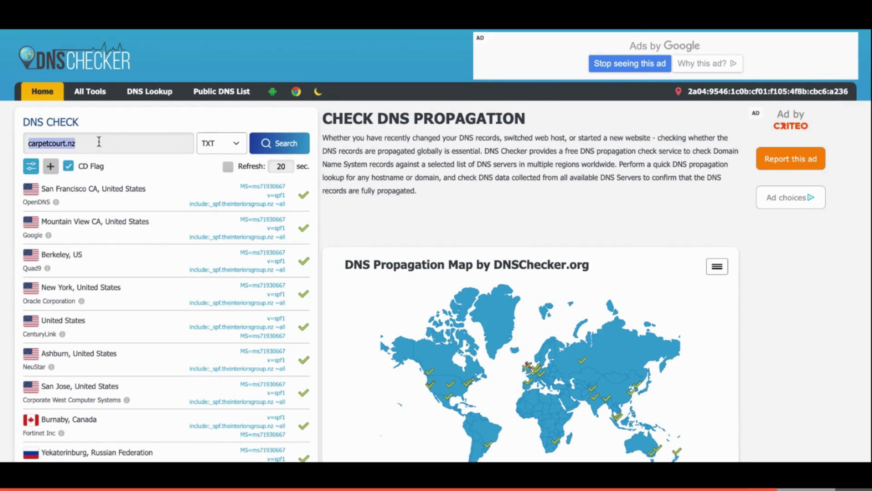
key("BackSpace")
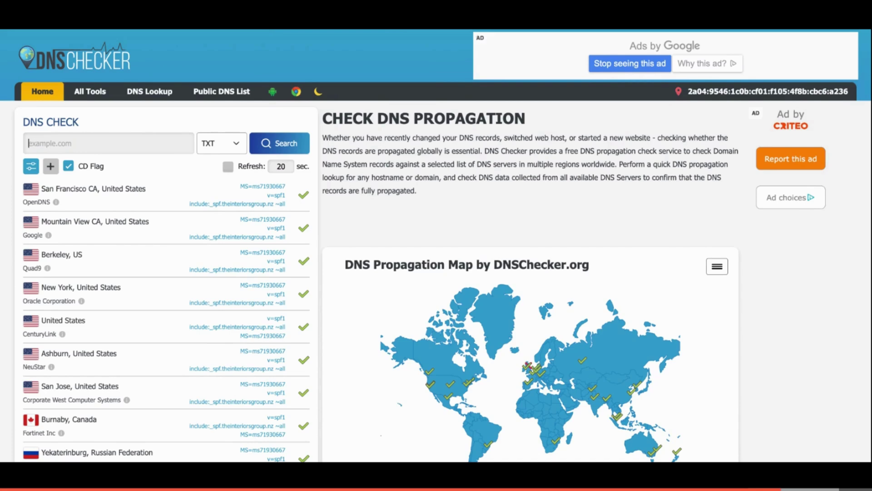
key("F5")
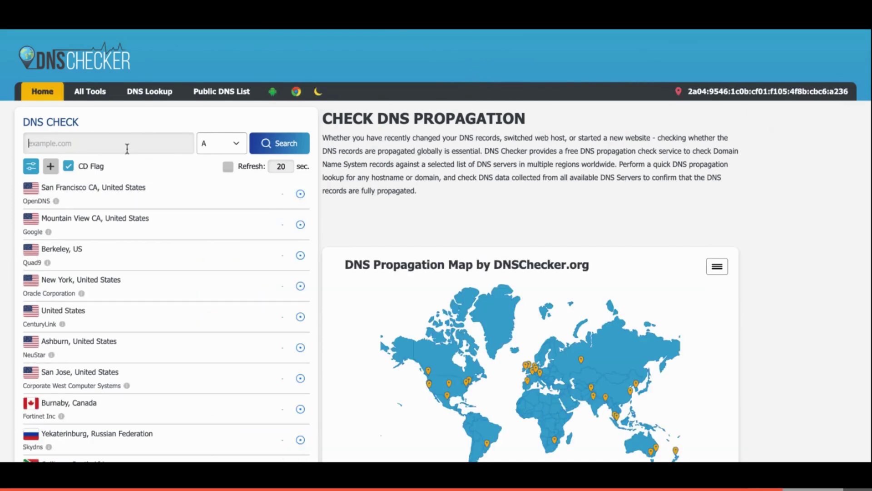
type("google.com")
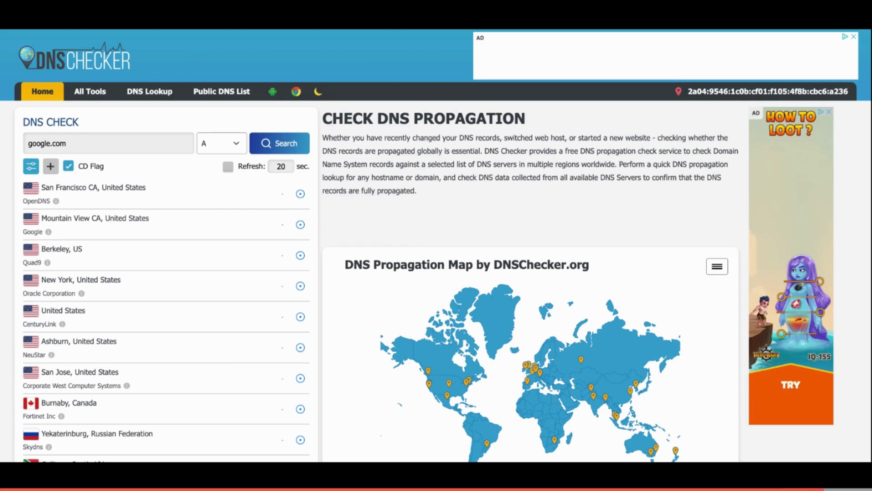
Run the google.com A lookup and inspect results, e.g. 142.251.40.206, with Monterrey, Mexico unresolved
left_click(279, 143)
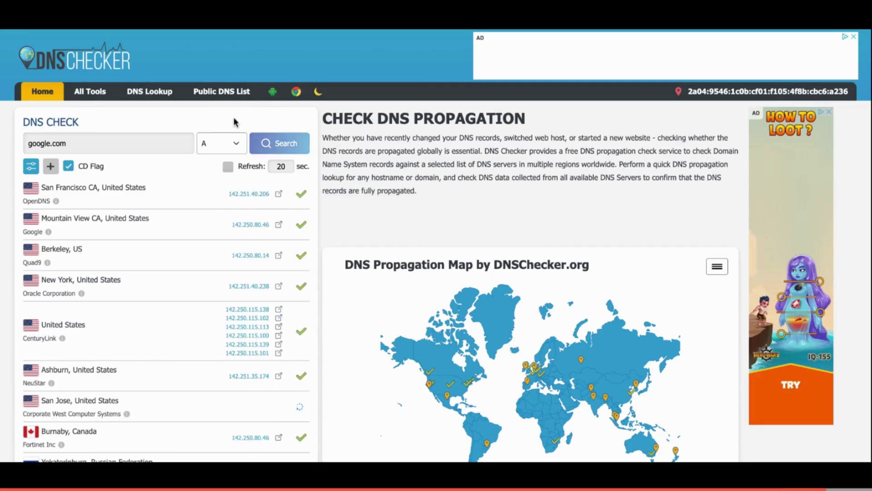
mouse_move(262, 187)
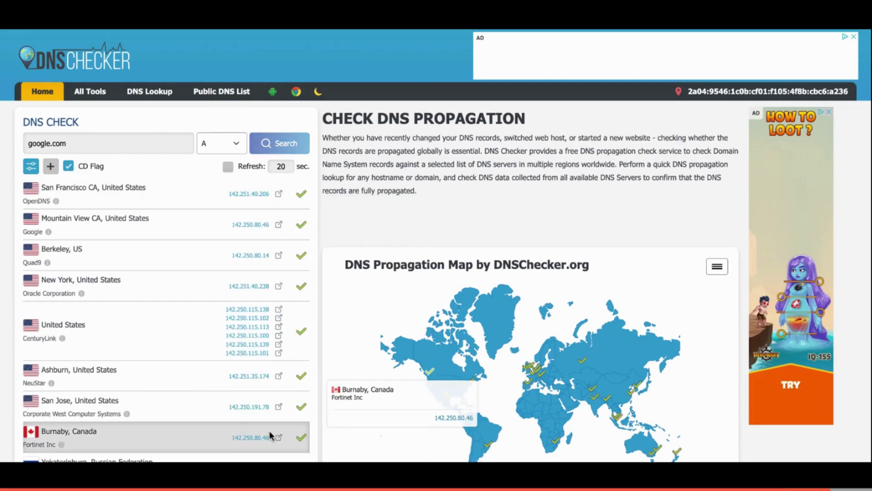
scroll(278, 312, "down", 8)
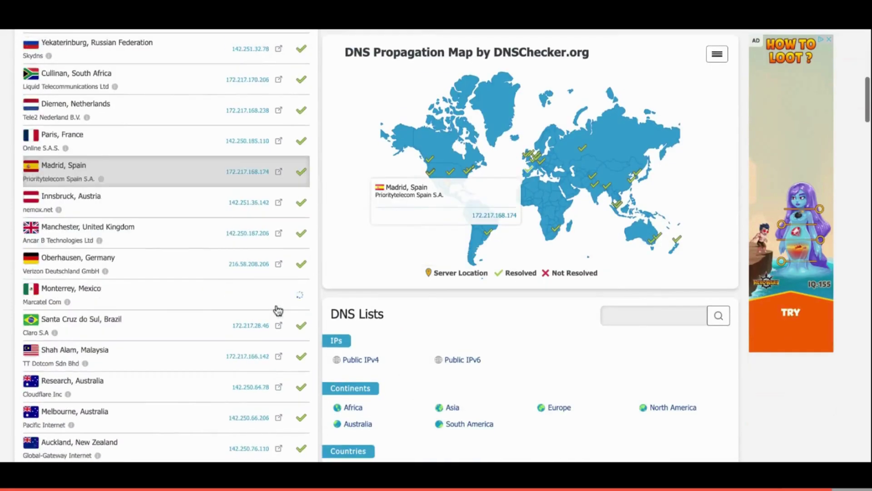
scroll(278, 309, "down", 12)
scroll(272, 170, "up", 7)
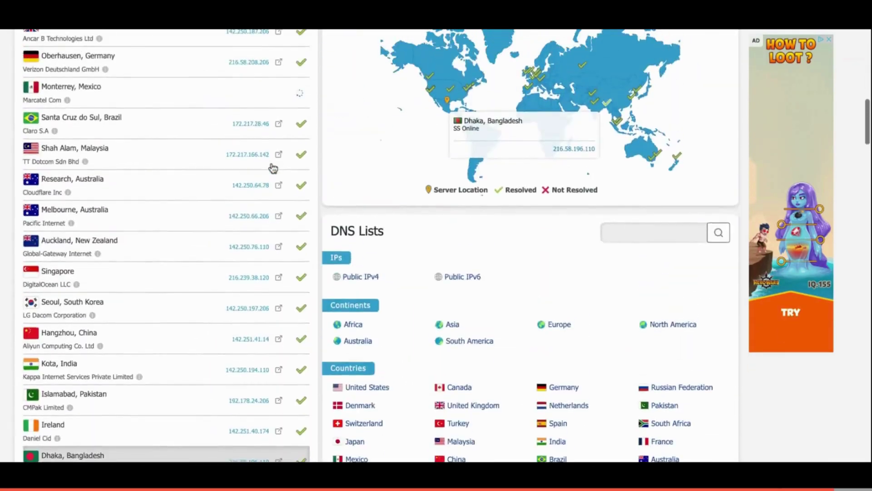
scroll(273, 168, "up", 4)
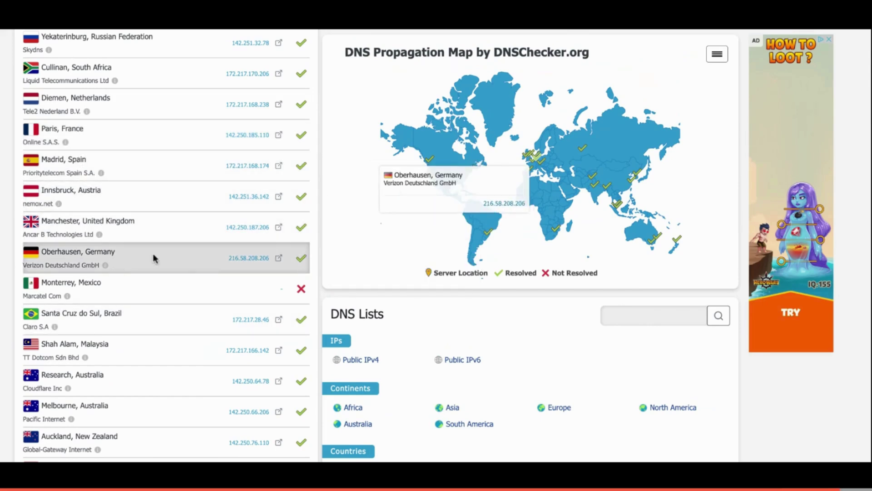
scroll(191, 244, "up", 4)
scroll(191, 245, "down", 4)
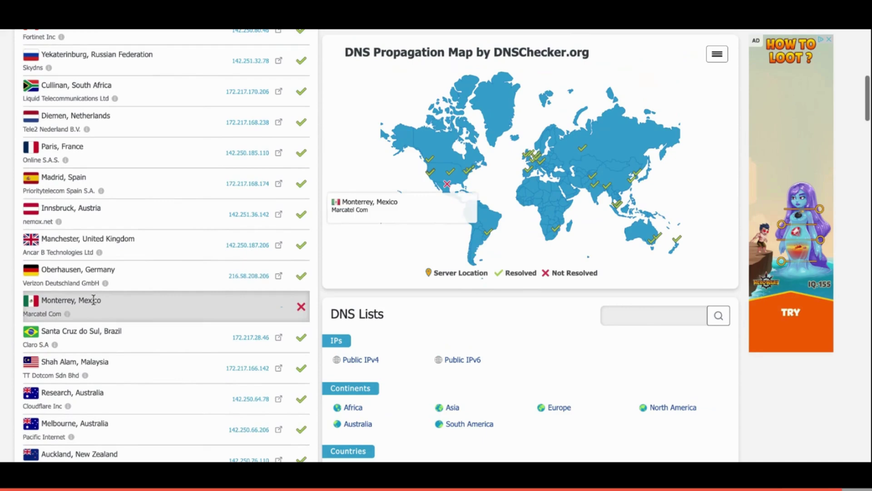
scroll(220, 184, "up", 5)
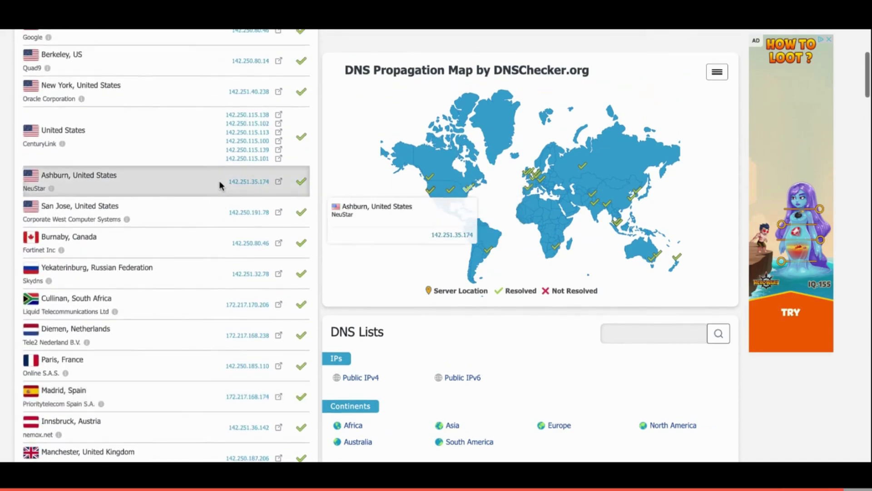
scroll(219, 181, "up", 5)
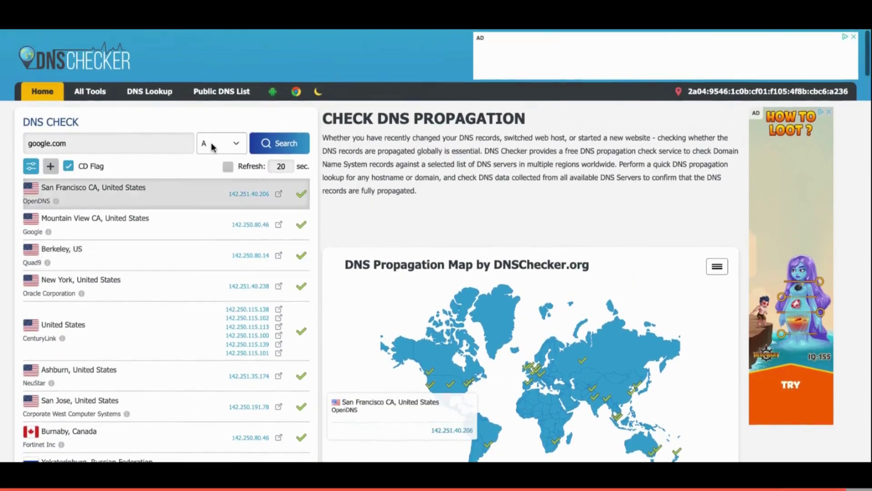